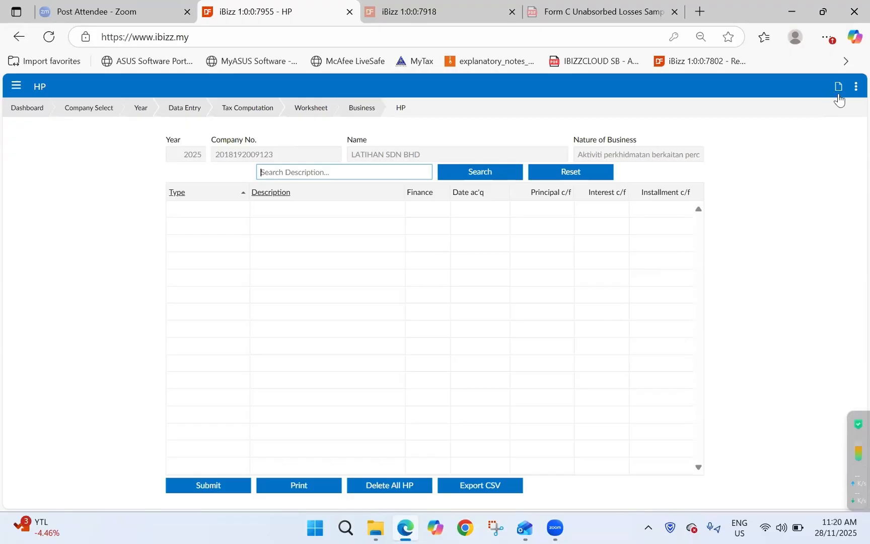
- Start a new hire purchase entry and look over the fields of its form
left_click(838, 88)
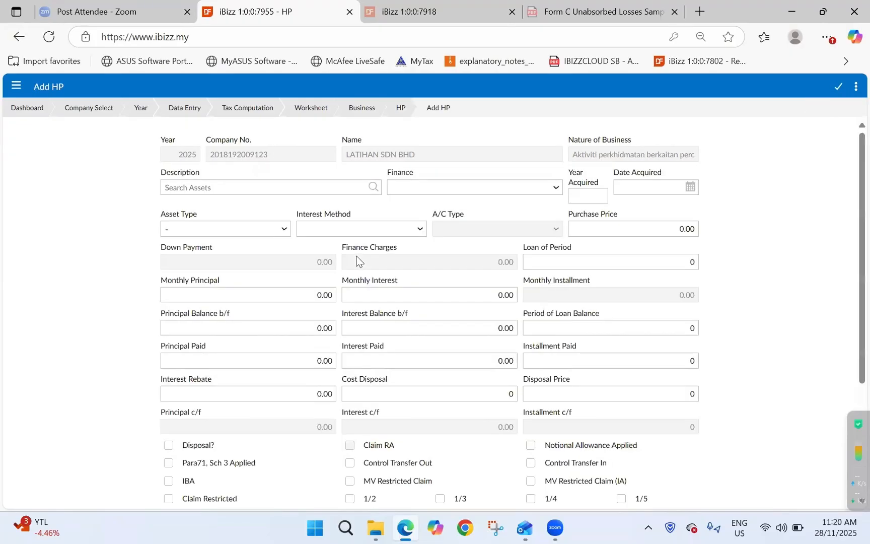
scroll(573, 352, "down", 3)
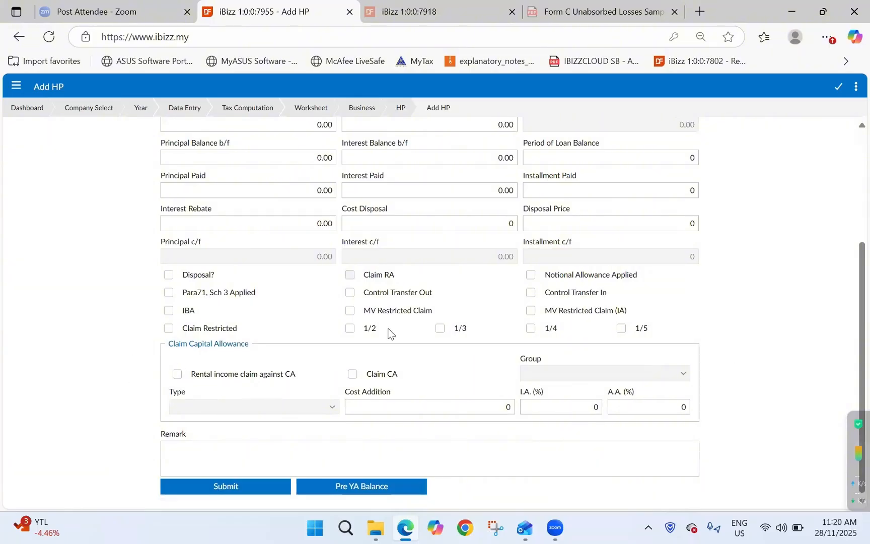
scroll(682, 426, "up", 1)
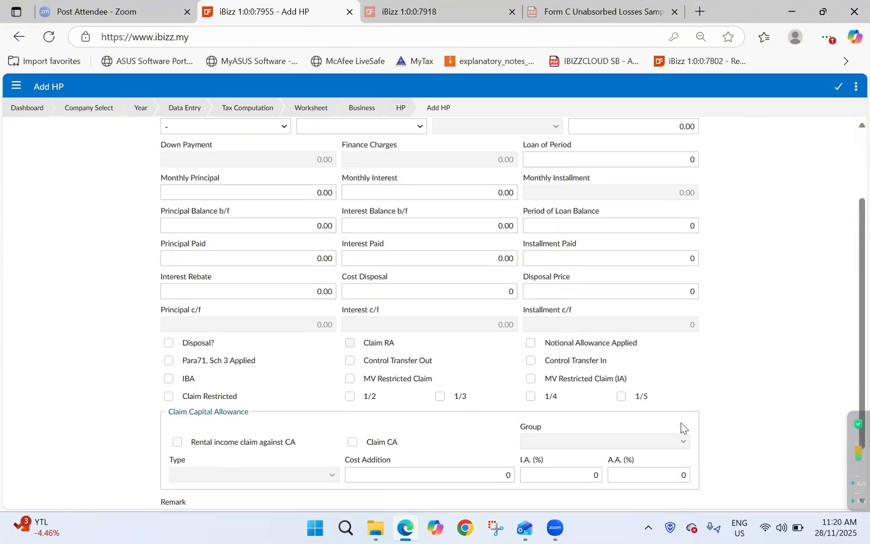
scroll(680, 425, "up", 2)
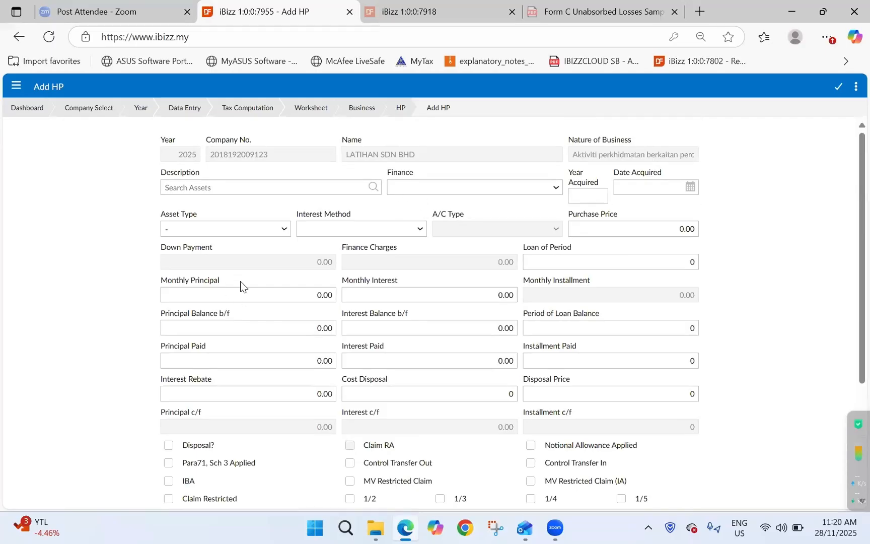
left_click(240, 187)
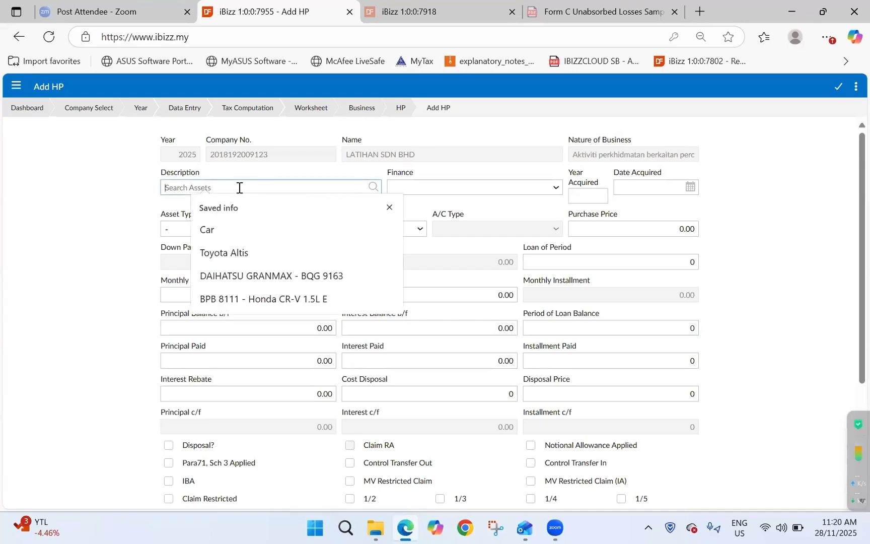
left_click(265, 247)
left_click(536, 187)
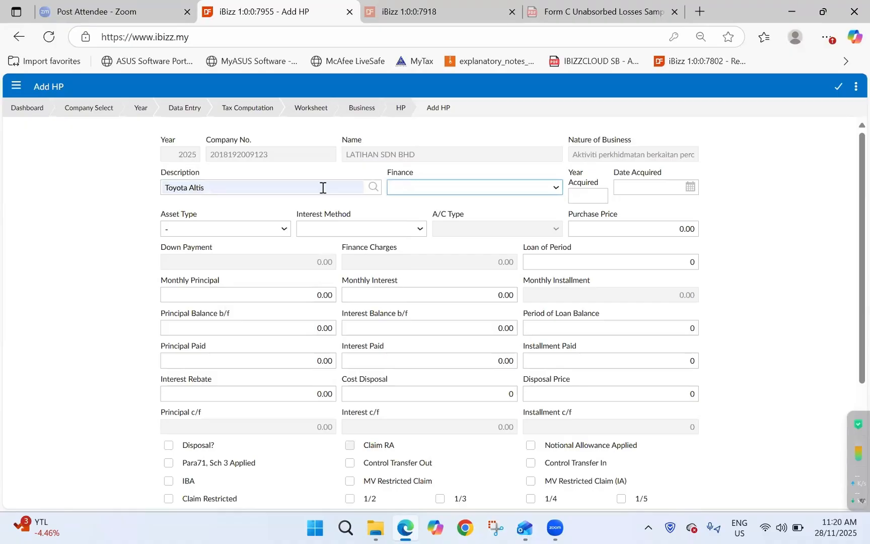
- Enter Perodua Myvi as the asset description, overwriting the existing text
left_click_drag(322, 187, 160, 182)
type("P")
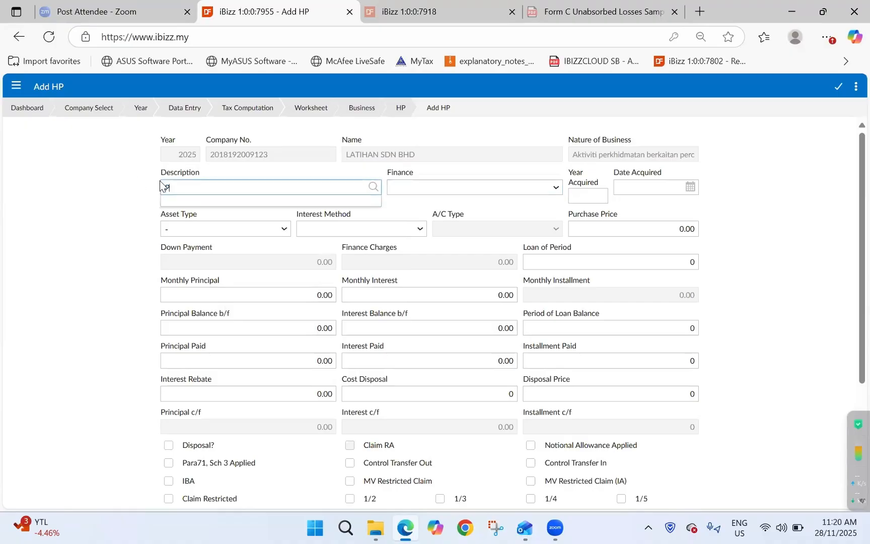
type("erodua Myvi")
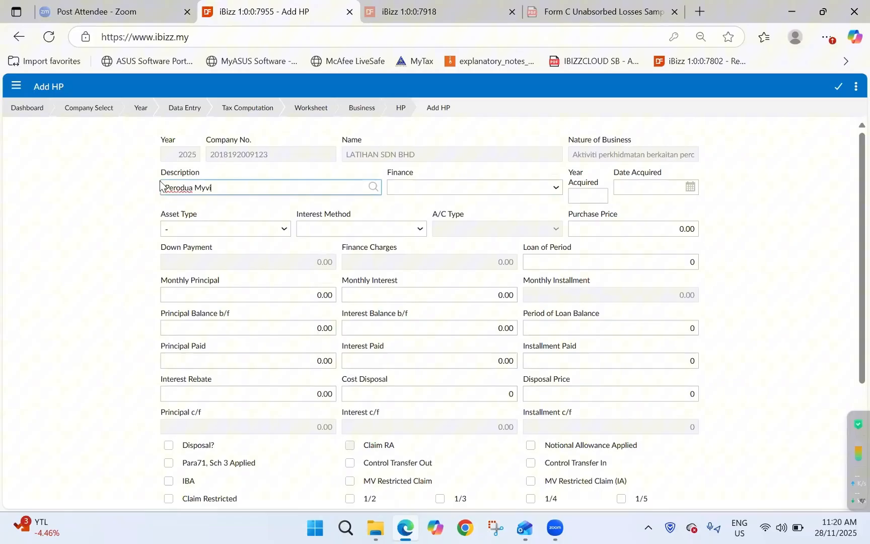
key("Tab")
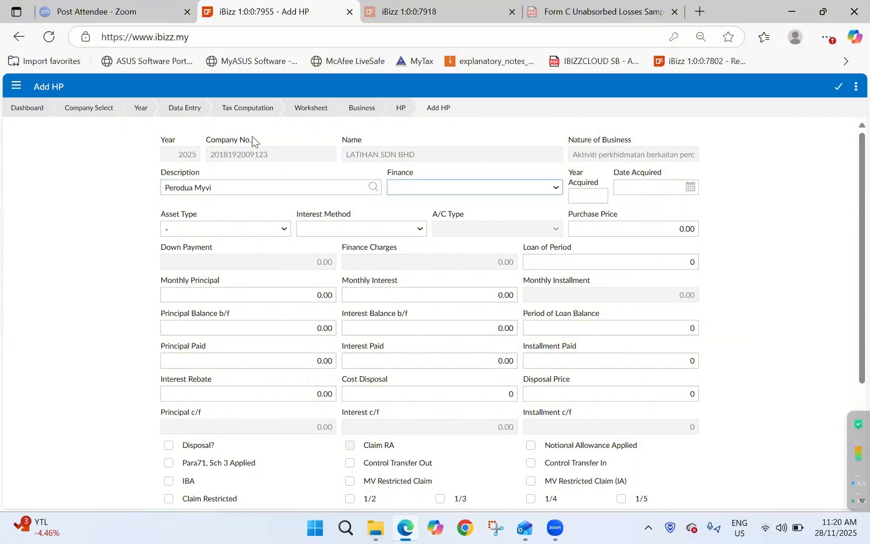
- Choose AEON CREDIT SERVICE (M) SDN BHD as the finance company for the asset
left_click(453, 189)
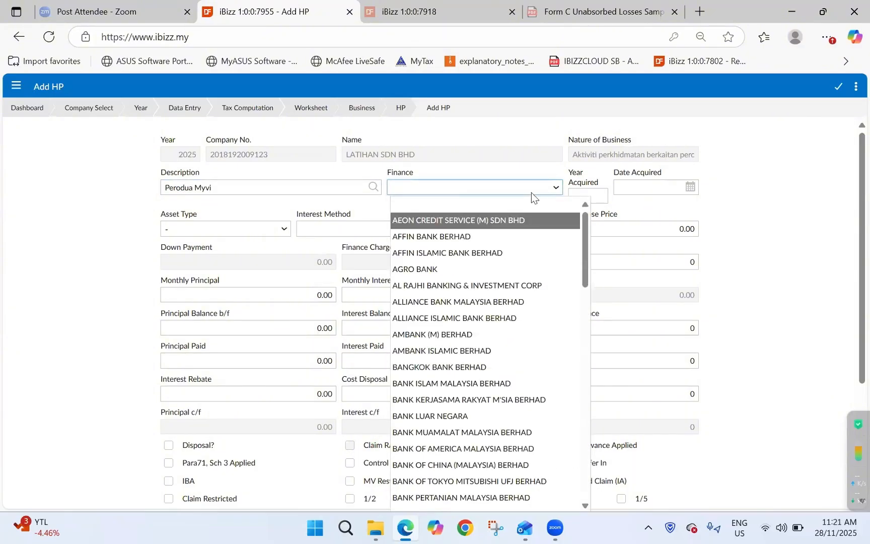
left_click(573, 219)
key("Tab")
- Set the year acquired to 2025 and the date acquired to 2025-01-09
type("20")
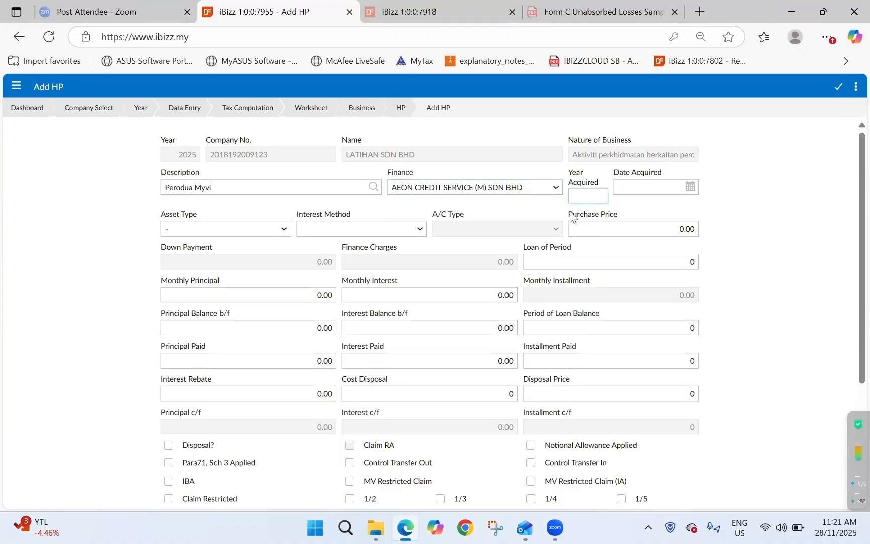
type("25")
key("Tab")
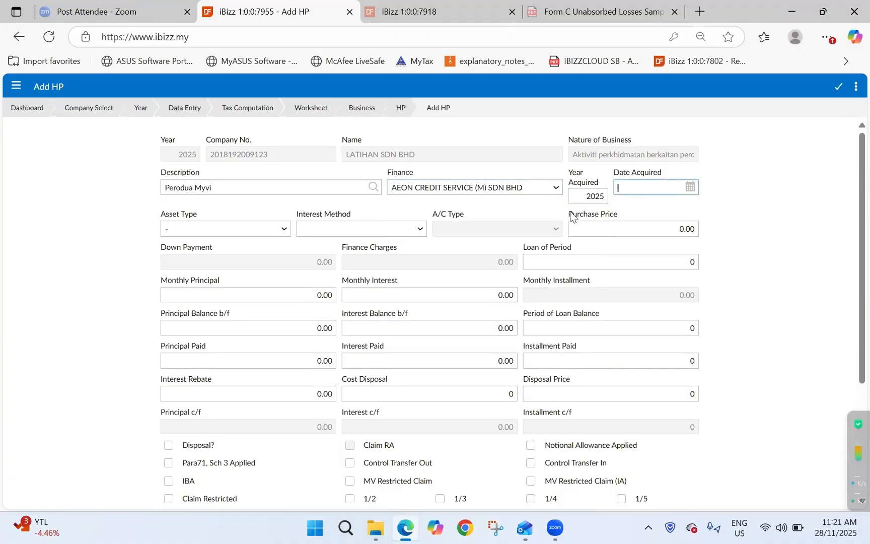
type("2025-01-09")
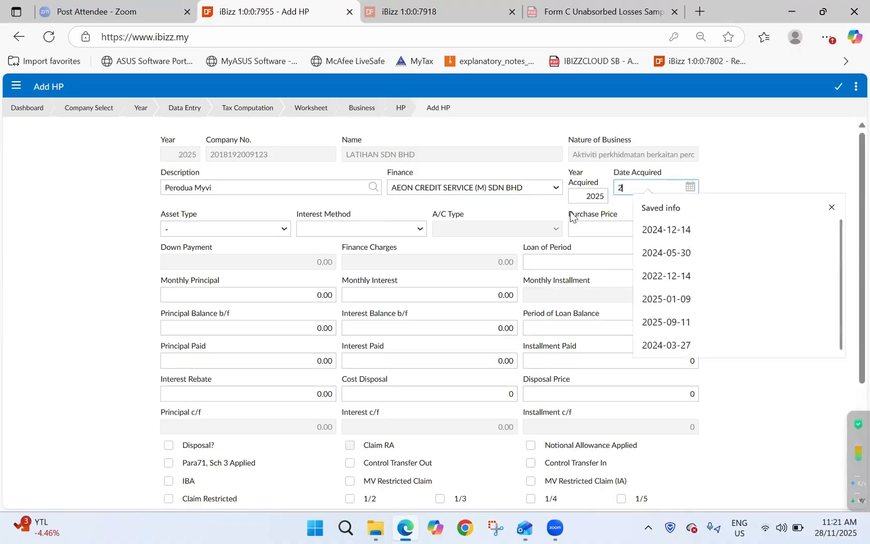
left_click(666, 298)
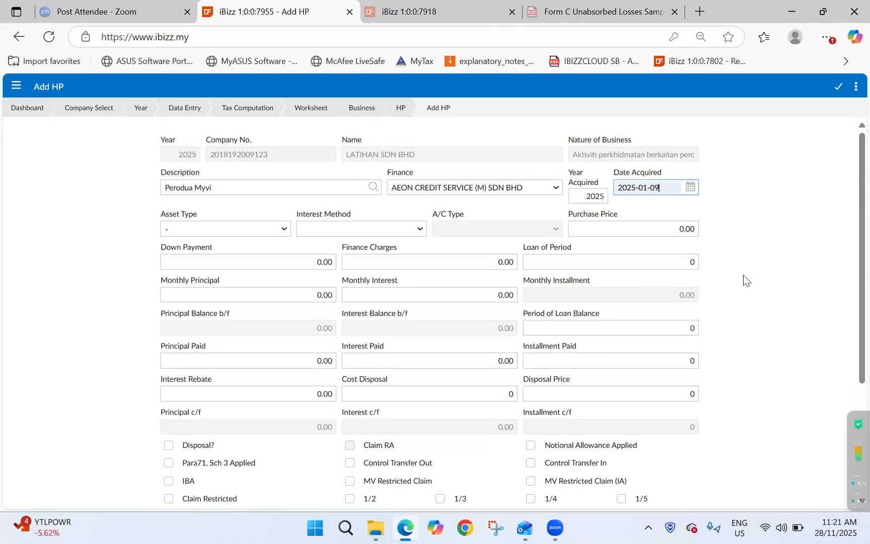
key("Tab")
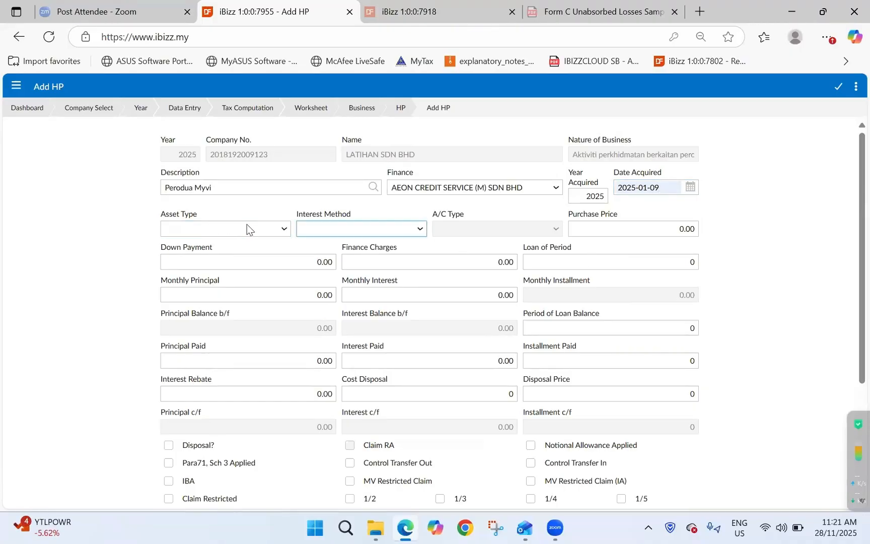
- Set the asset type to MV-MOTOR VEHICLE and the interest method to Straight line
left_click(245, 230)
key("m")
key("v")
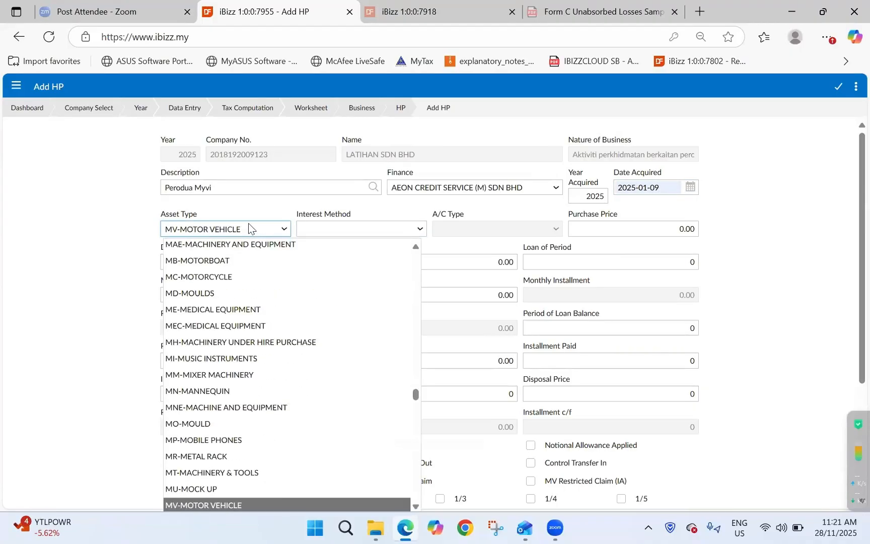
key("Return")
key("Tab")
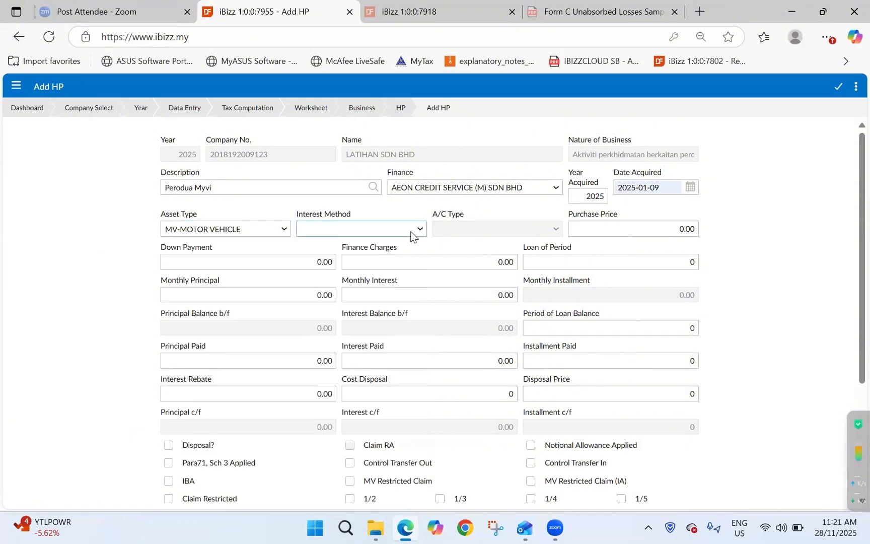
left_click(412, 232)
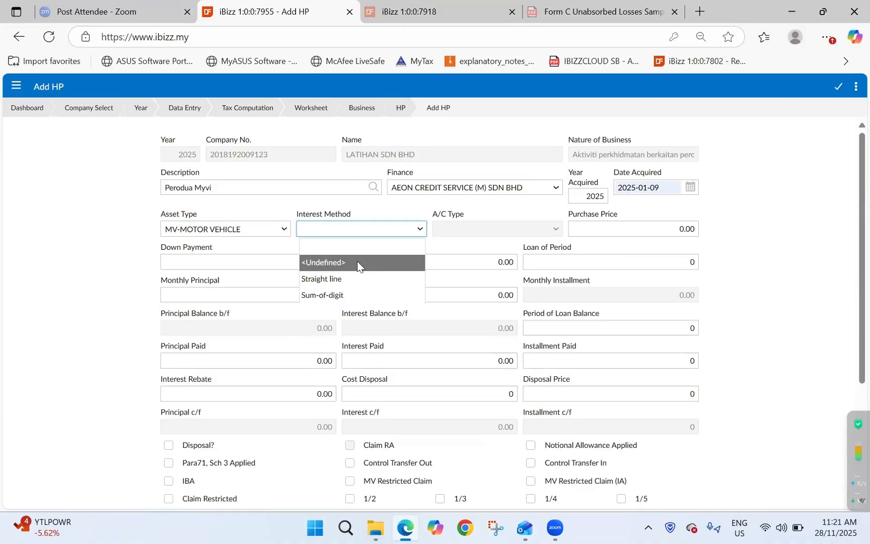
left_click(362, 279)
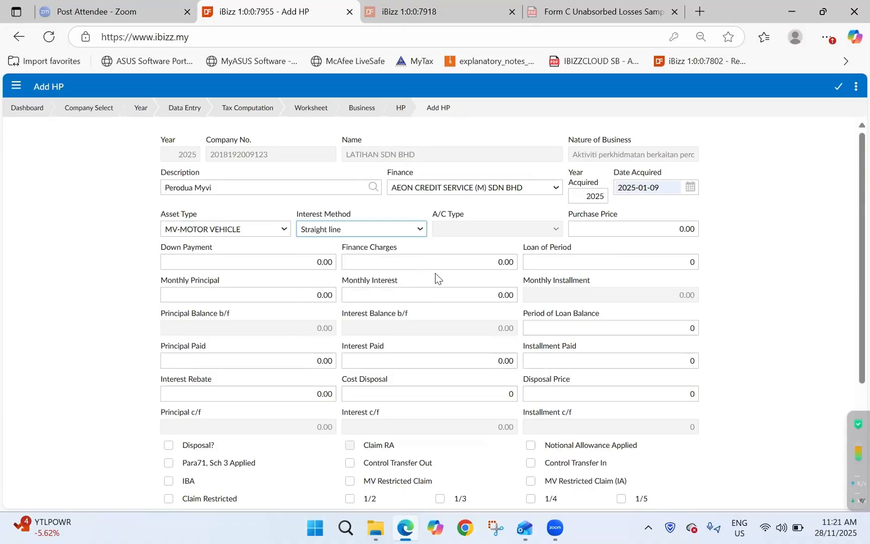
key("Tab")
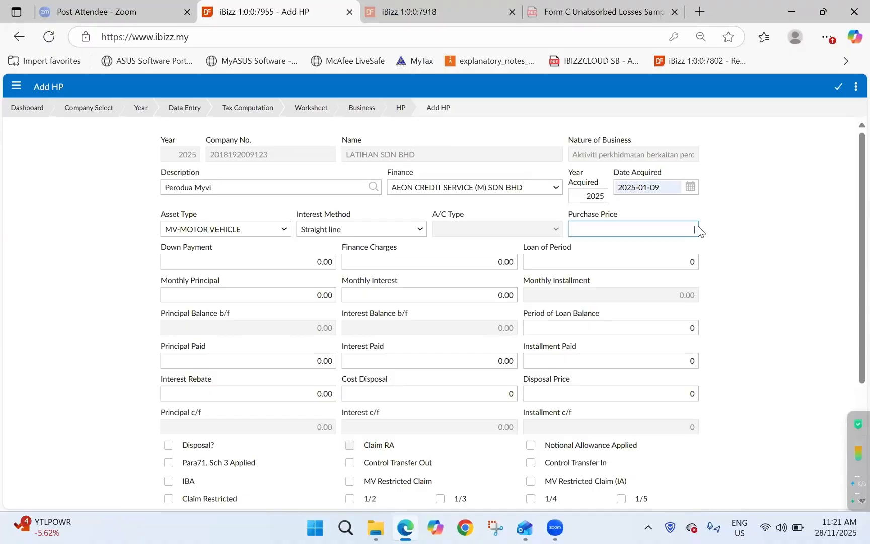
- Enter a purchase price of 60,000 and a down payment of 24,000
left_click(602, 200)
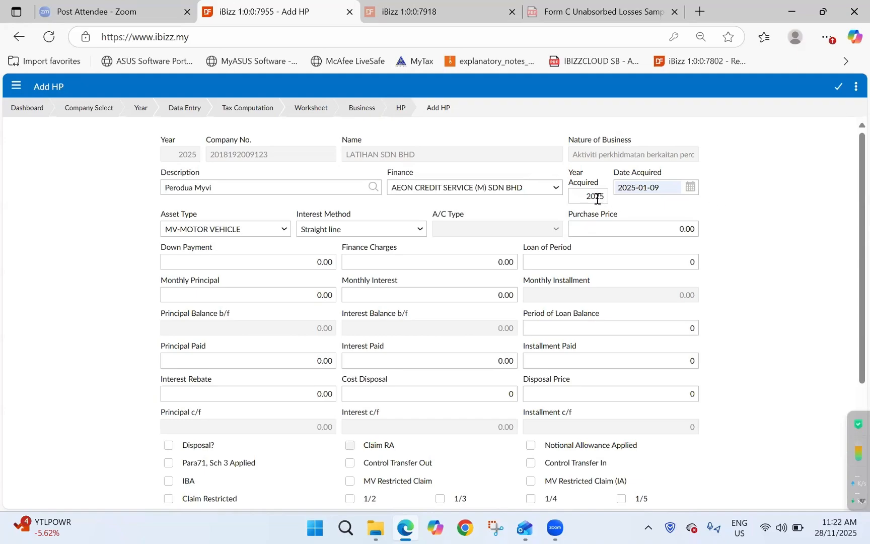
left_click(660, 230)
type("6")
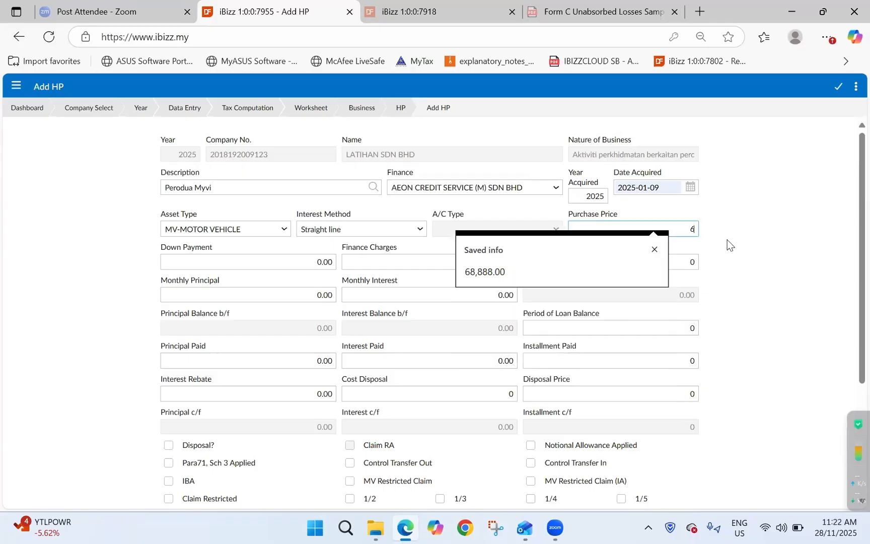
type("0,000")
key("Tab")
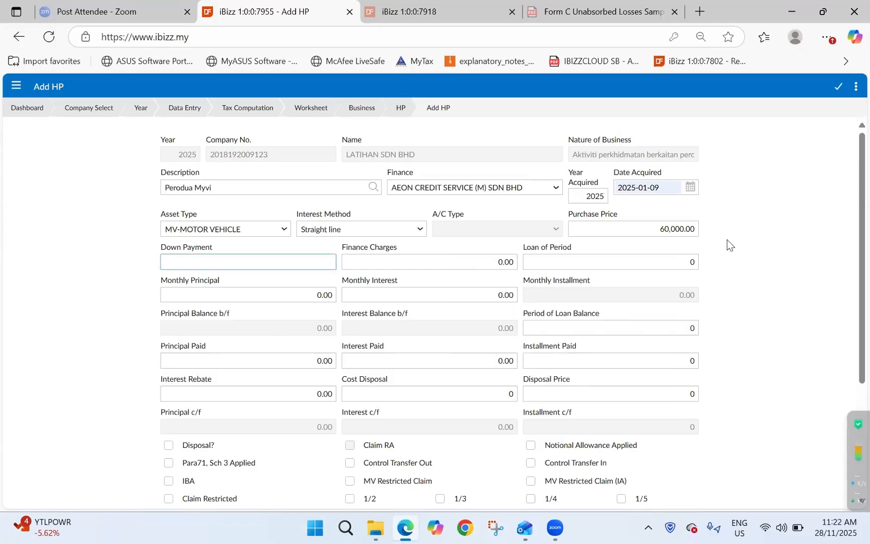
type("24000")
key("Tab")
- Enter finance charges of 3,600 and a loan period of 36
type("3600")
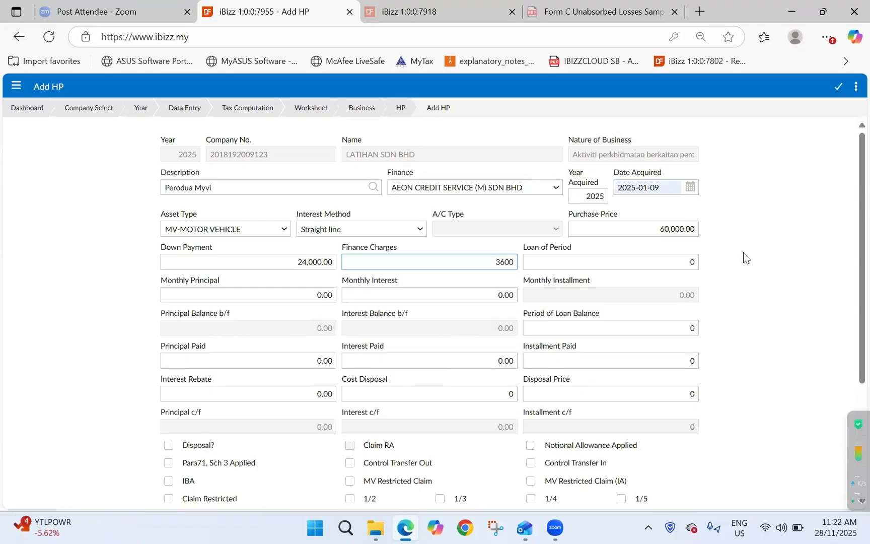
key("Tab")
type("3")
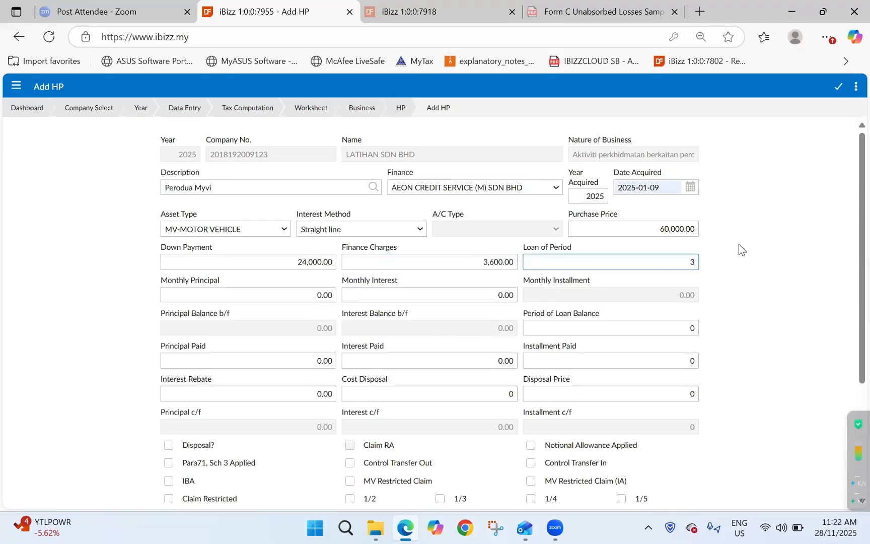
type("6")
key("Tab")
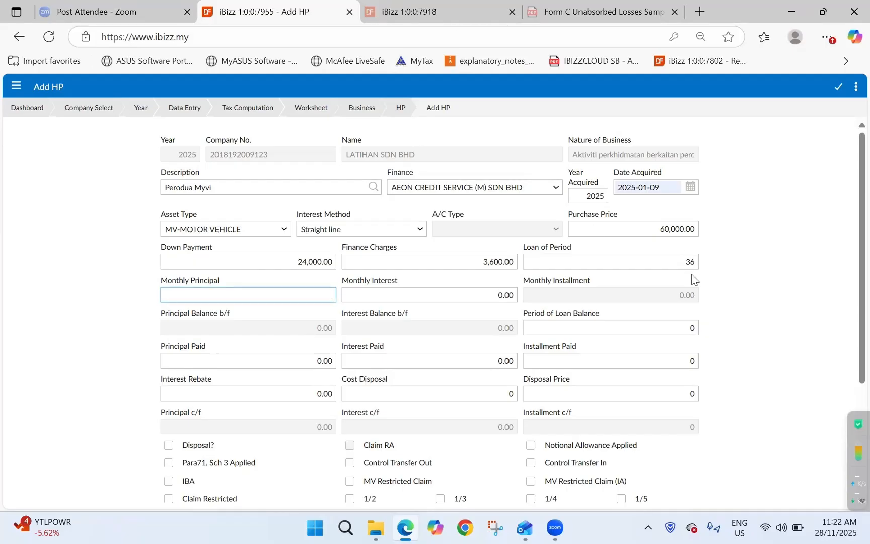
- Enter a monthly principal of 1,000 and a monthly interest of 100
type("1000")
key("Tab")
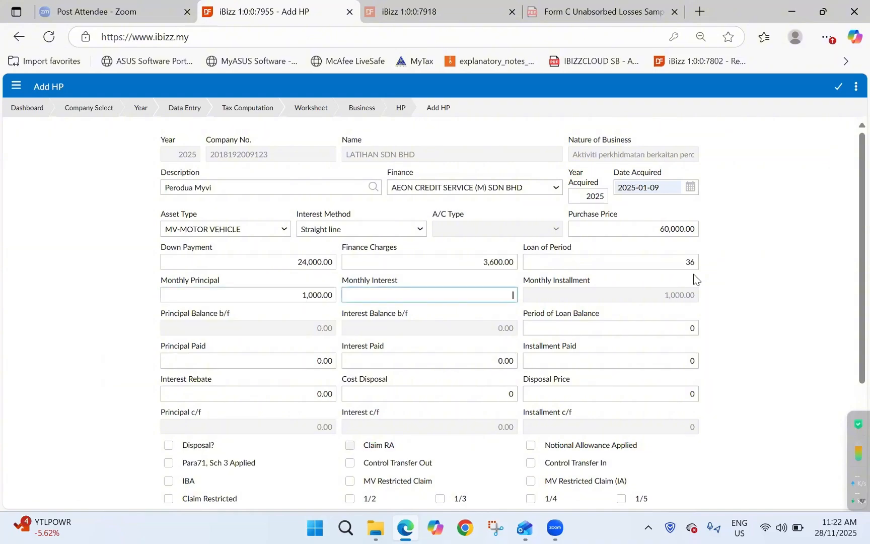
type("100")
key("Tab")
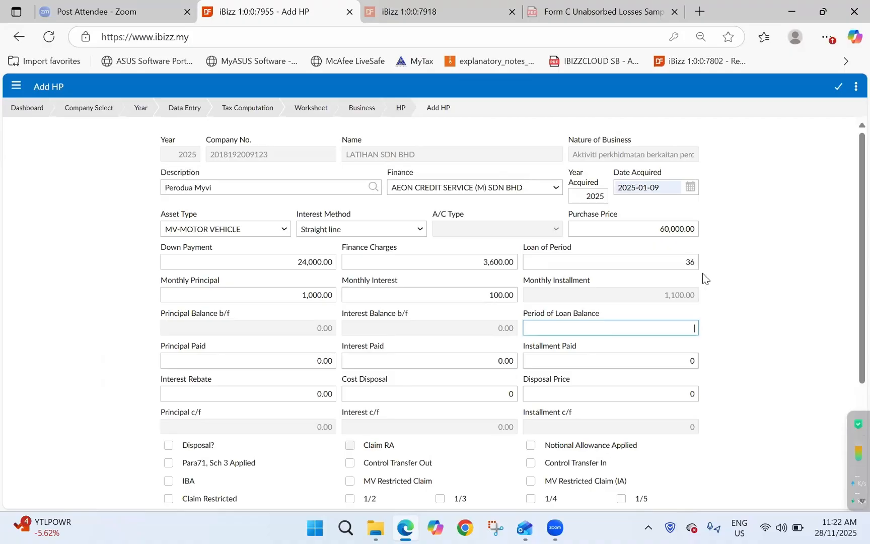
- Set the period of loan balance to 36
scroll(703, 273, "down", 1)
scroll(702, 272, "down", 1)
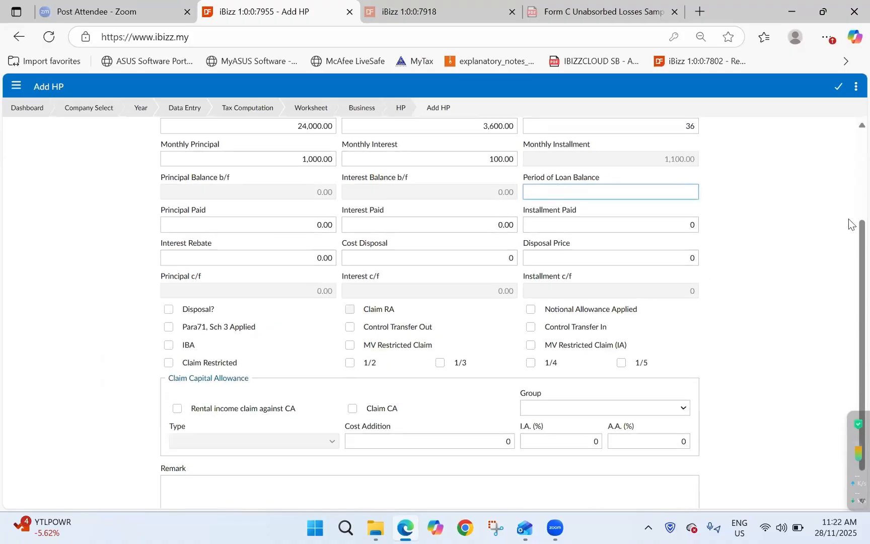
left_click_drag(849, 239, 849, 225)
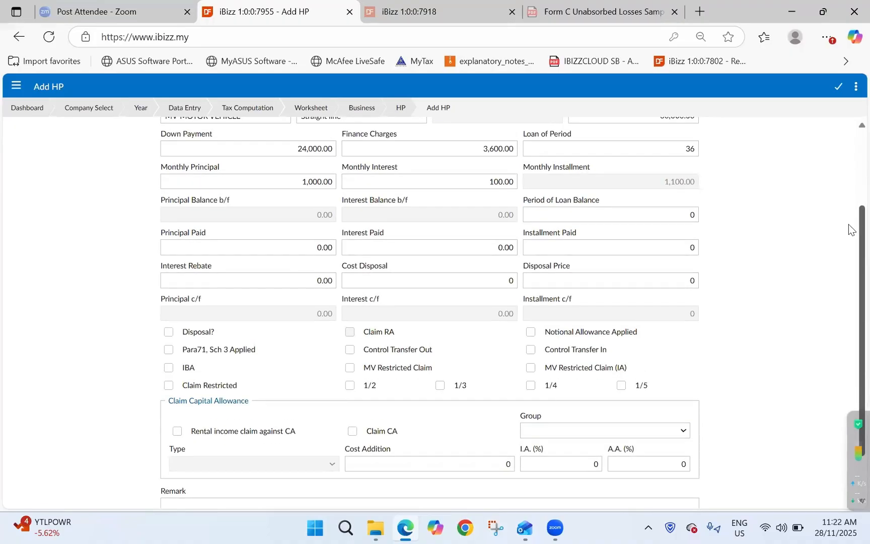
left_click_drag(851, 218, 851, 191)
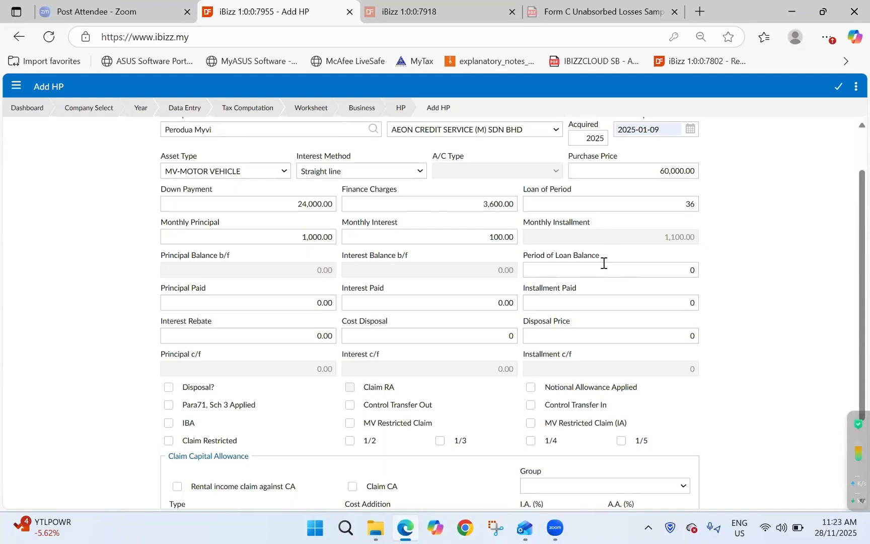
left_click(642, 267)
type("36")
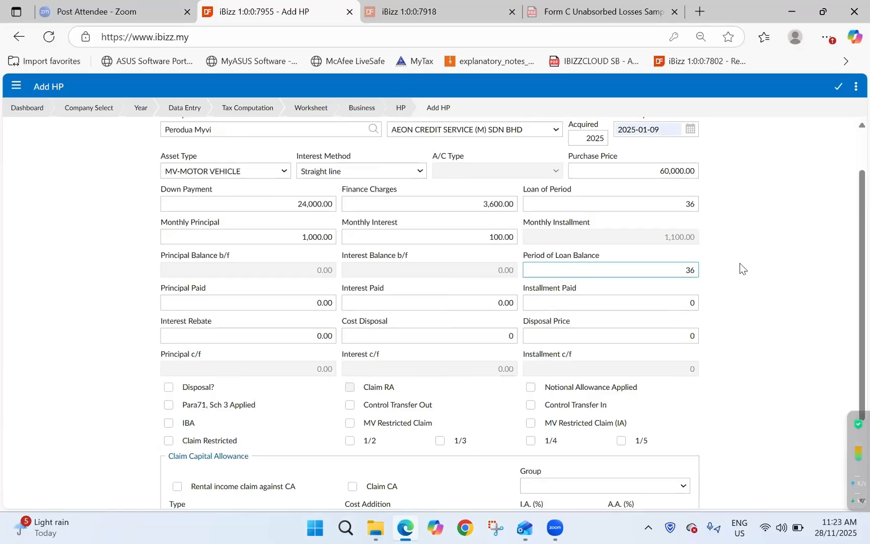
key("Tab")
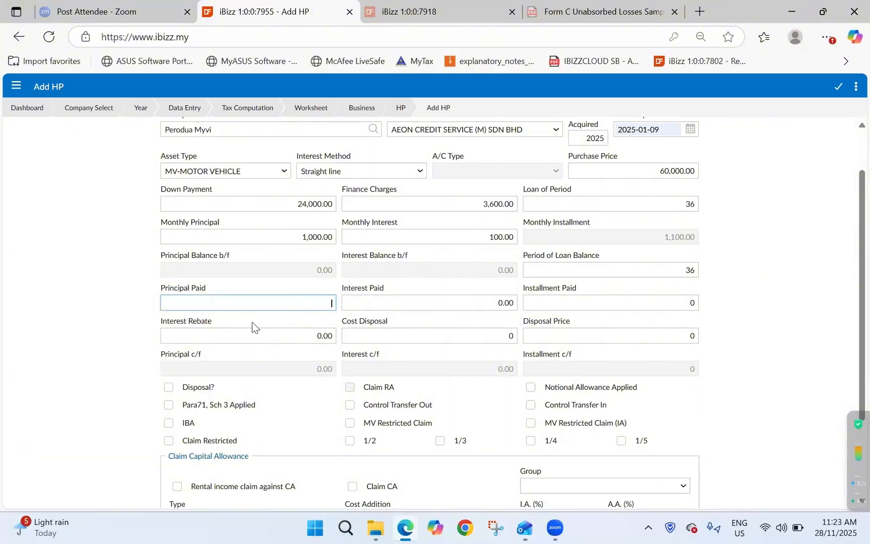
- Enter 12,000 as the principal paid and 1,200 as the interest paid
type("12000")
key("Tab")
type("1200")
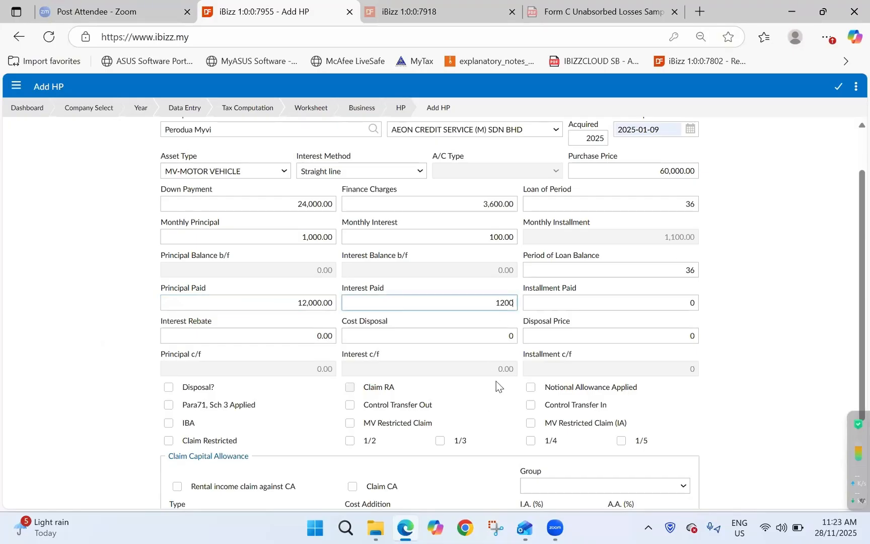
key("Tab")
key("BackSpace")
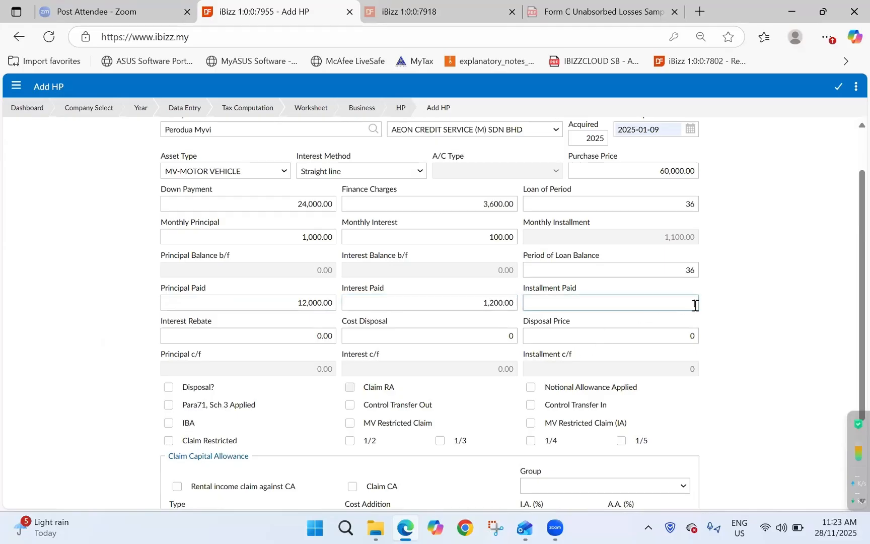
- Enter 12 as the installment paid, leaving the interest rebate, cost disposal and disposal price at zero
type("12")
key("Tab")
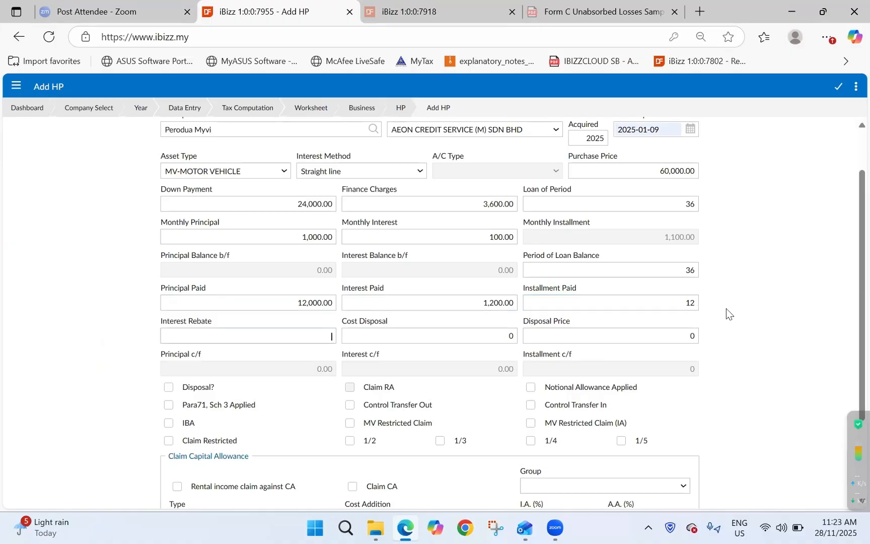
key("BackSpace")
scroll(727, 308, "down", 1)
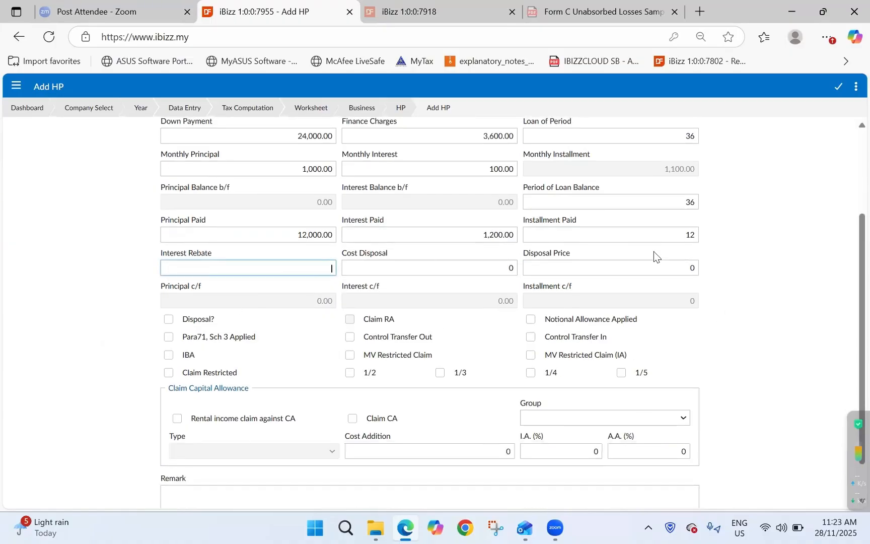
key("Tab")
key("Tab")
key("BackSpace")
key("Tab")
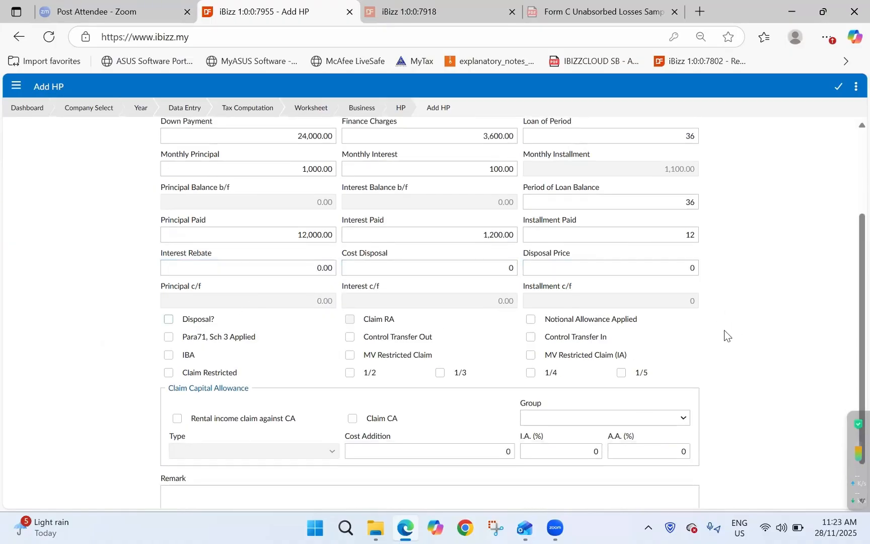
- Set the capital allowance group to Non-Commercial and enable Claim CA for the hire purchase
scroll(725, 330, "down", 1)
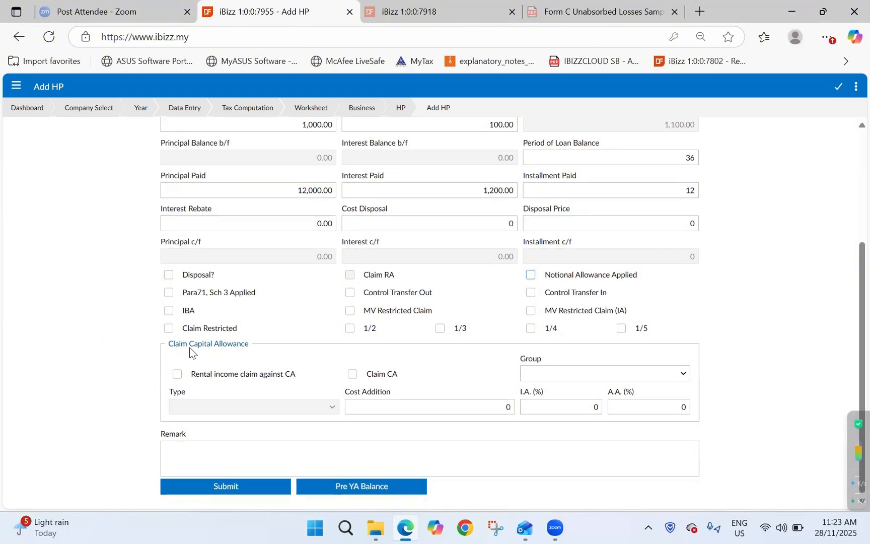
left_click(615, 375)
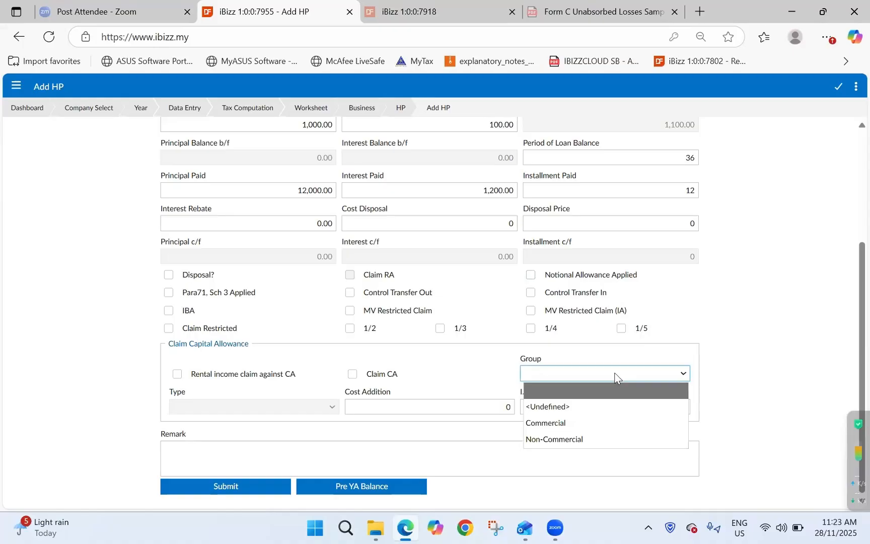
left_click(603, 438)
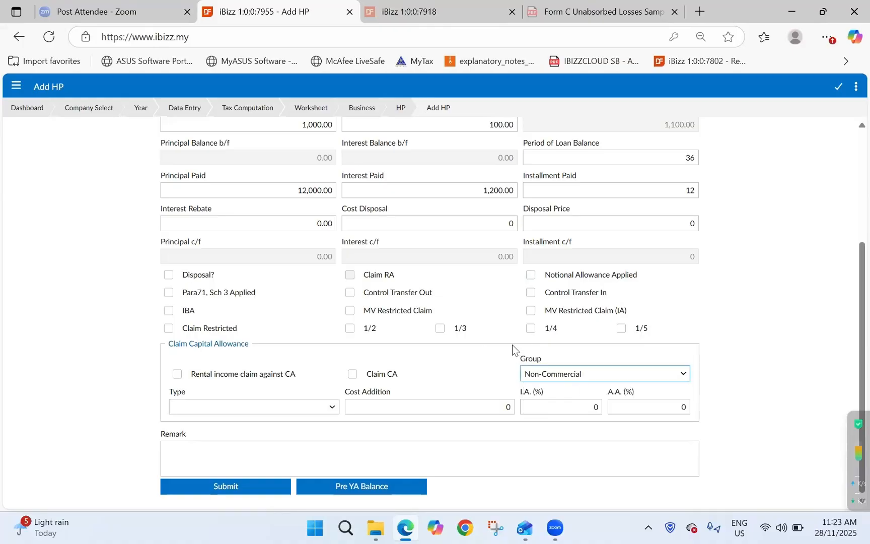
left_click(455, 377)
left_click(384, 374)
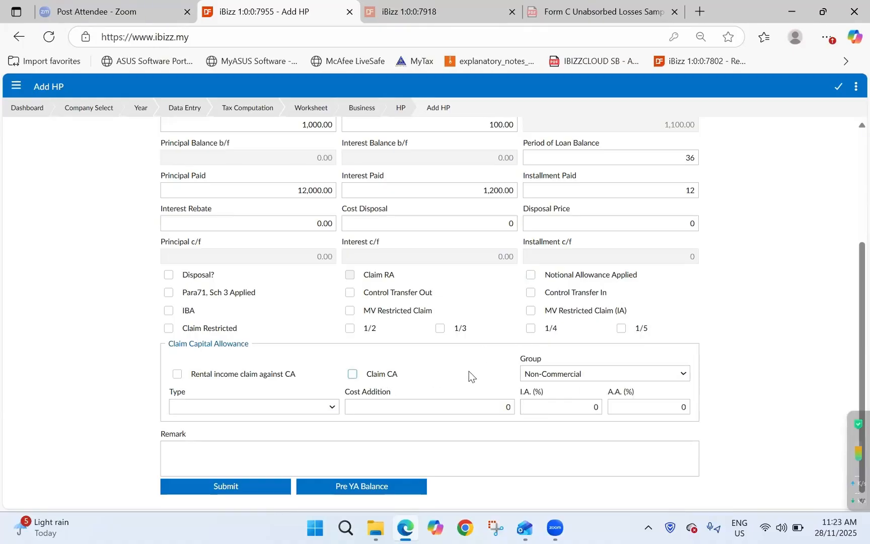
left_click(353, 375)
- Set the capital allowance type to New Car
left_click(303, 408)
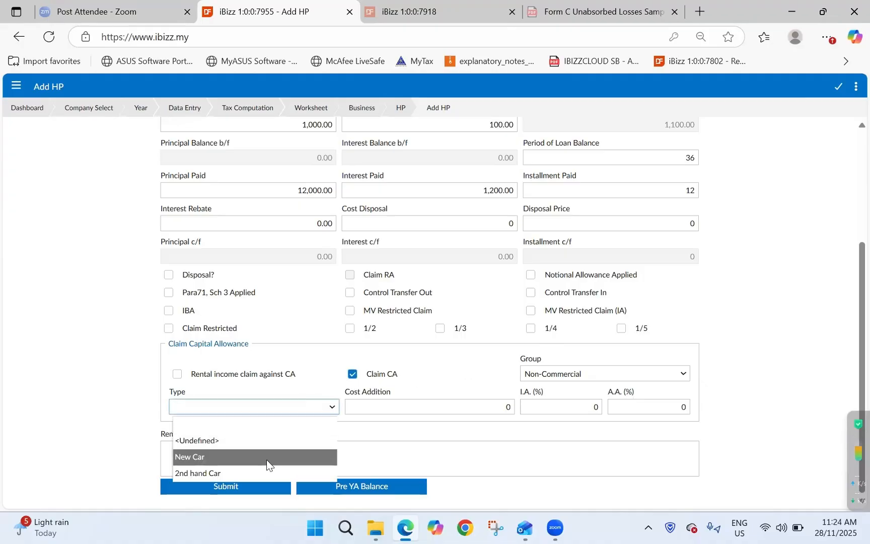
left_click(286, 456)
left_click(294, 413)
left_click(295, 456)
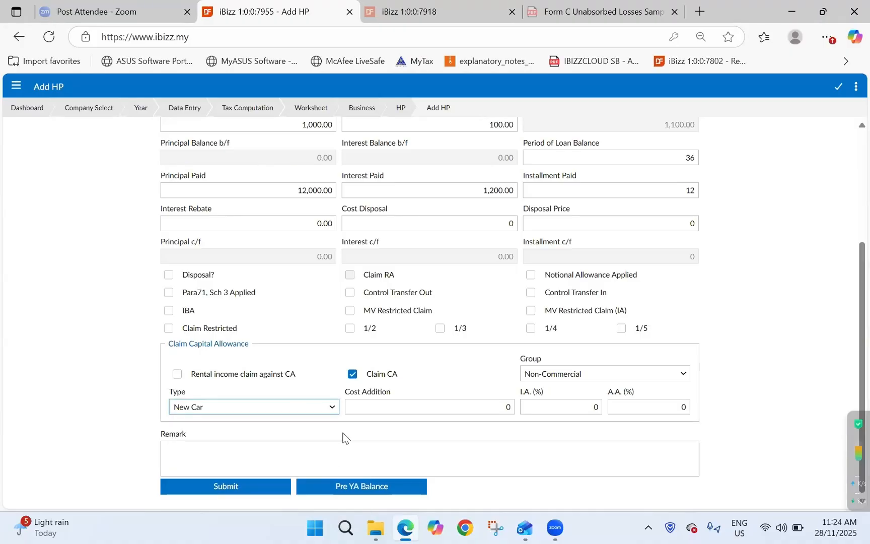
- Set the capital allowance cost addition to 36,000, with the I.A. and A.A. rates at 20% each
left_click(436, 410)
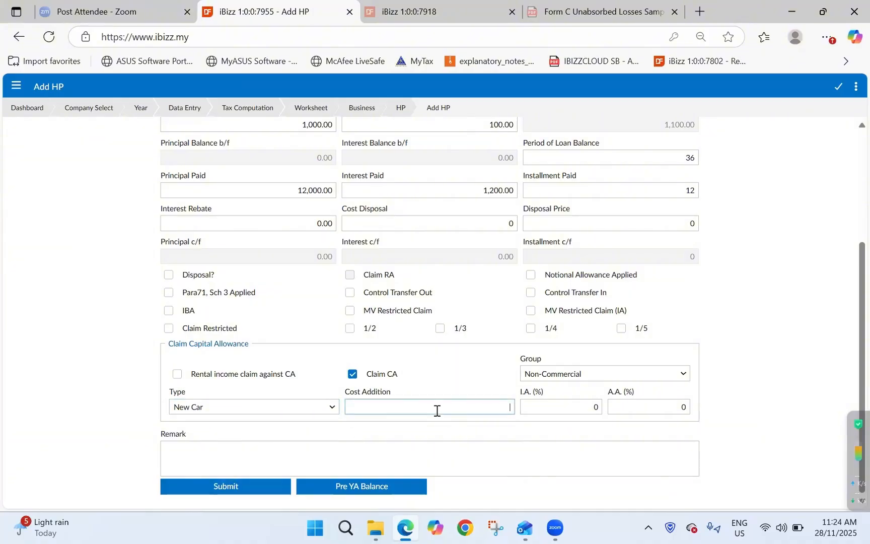
left_click(560, 407)
left_click(645, 405)
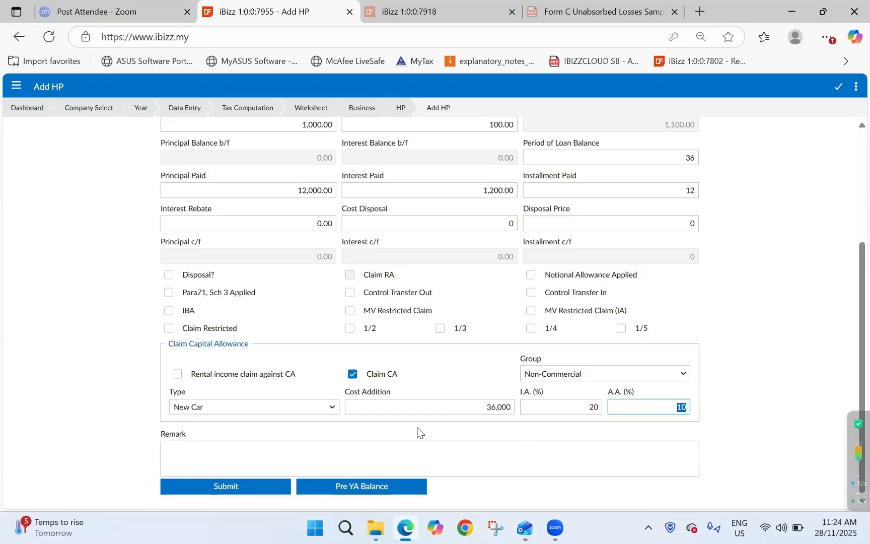
scroll(450, 421, "up", 2)
scroll(486, 413, "down", 2)
scroll(438, 408, "up", 2)
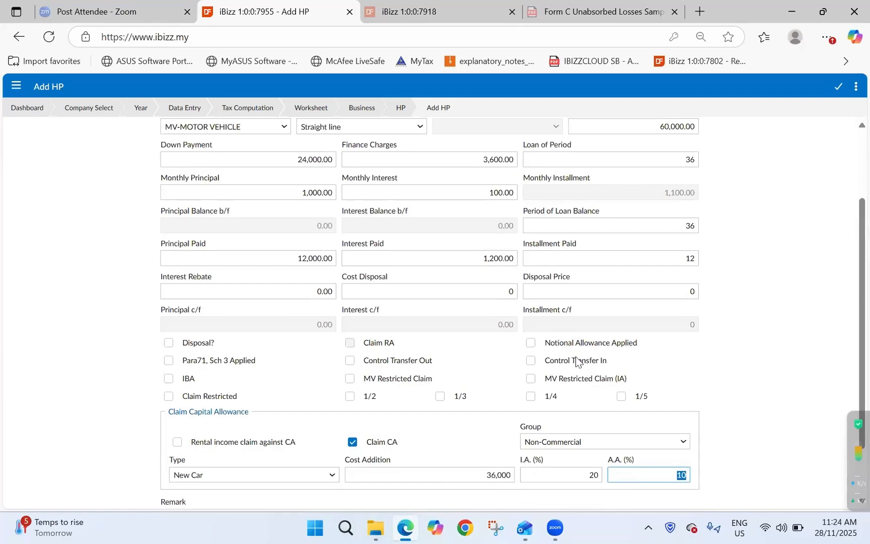
scroll(578, 362, "down", 2)
key("BackSpace")
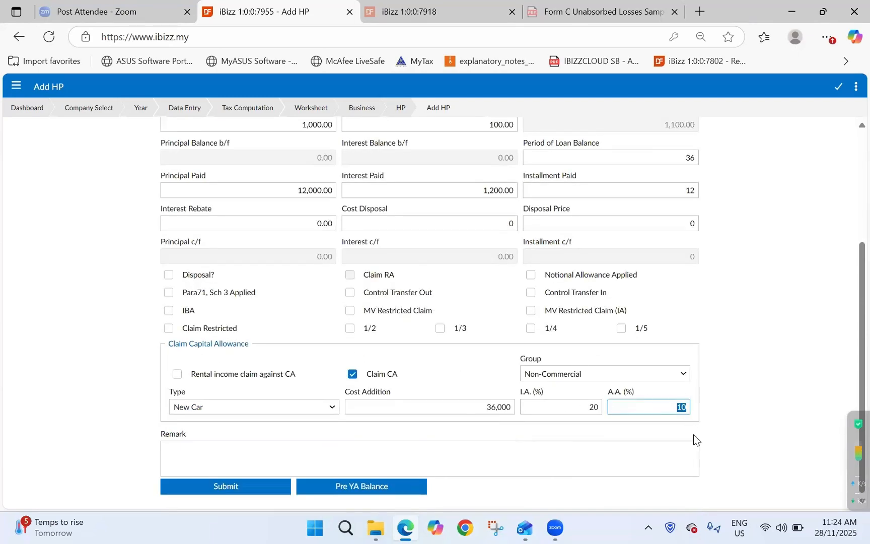
type("20")
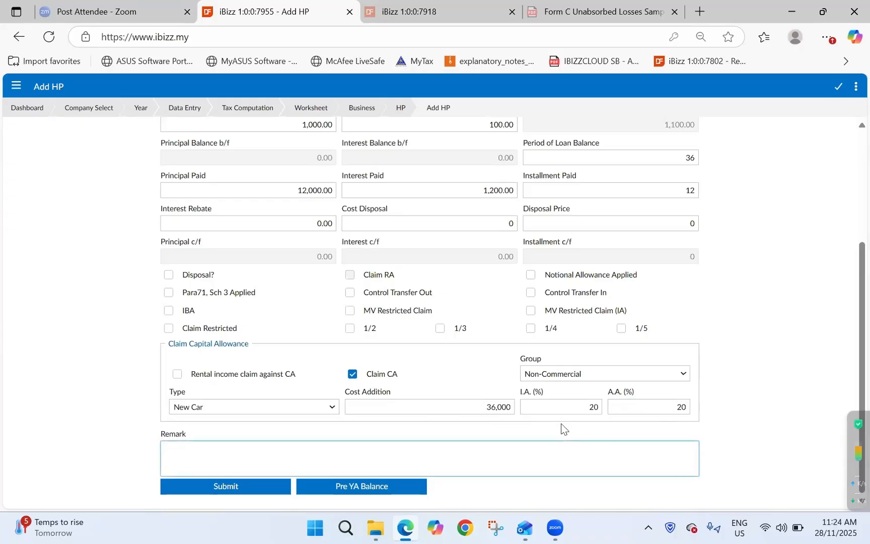
- Submit the Perodua Myvi hire purchase entry and the HP list to return to the Business worksheet
left_click(266, 491)
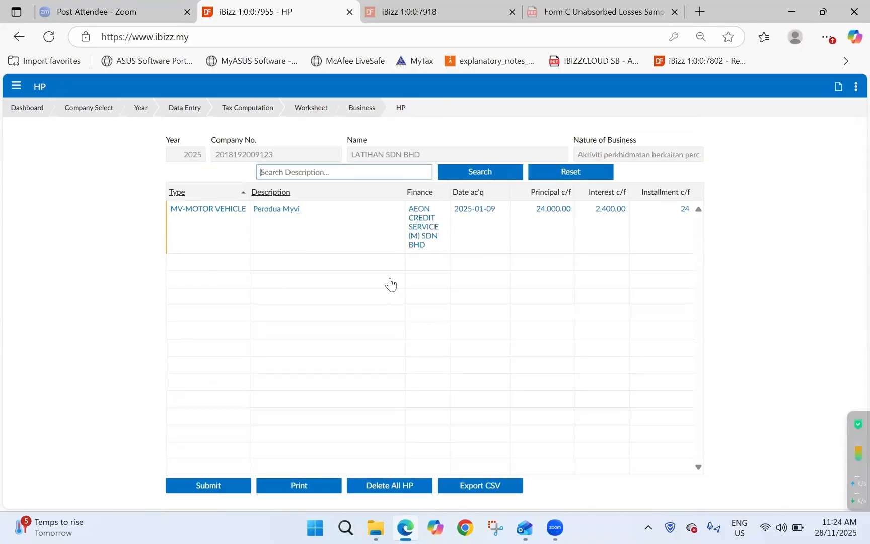
left_click(236, 489)
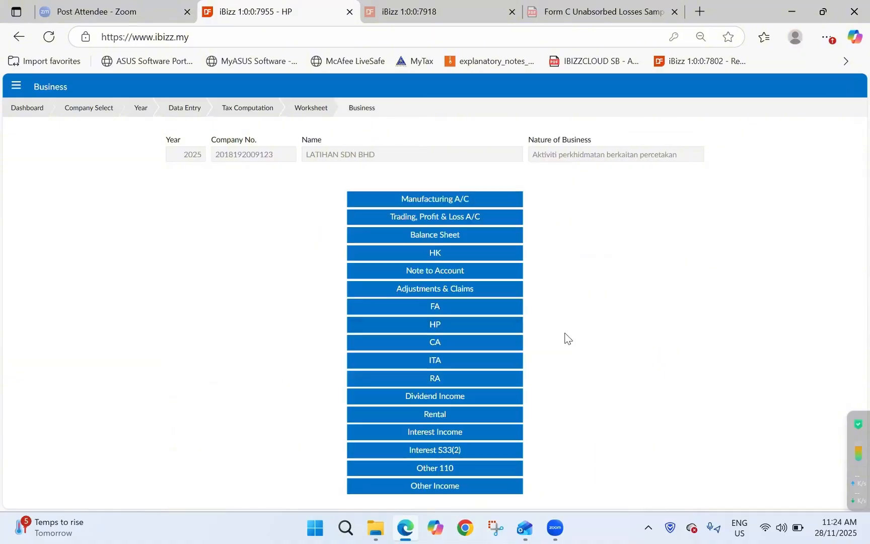
- Review the Perodua Myvi record in the CA worksheet, submit it, and return to the Business worksheet
left_click(488, 346)
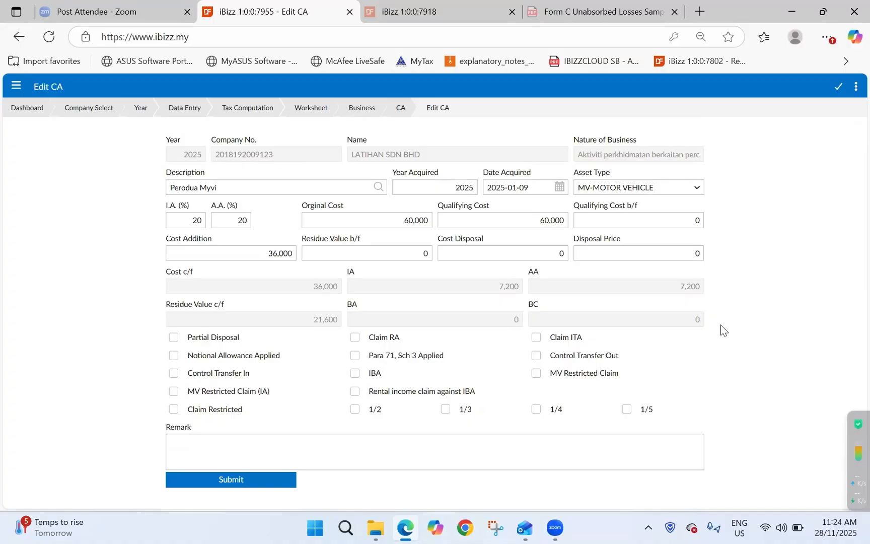
left_click(232, 484)
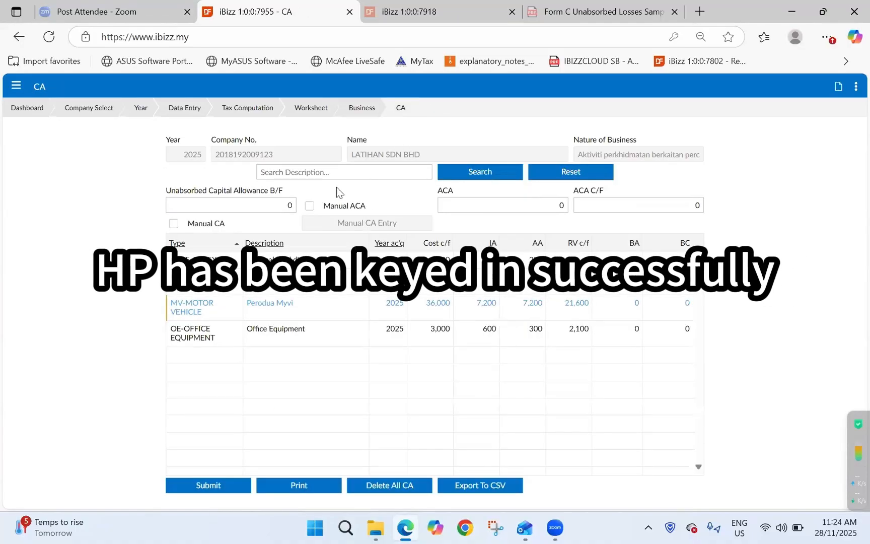
left_click(360, 109)
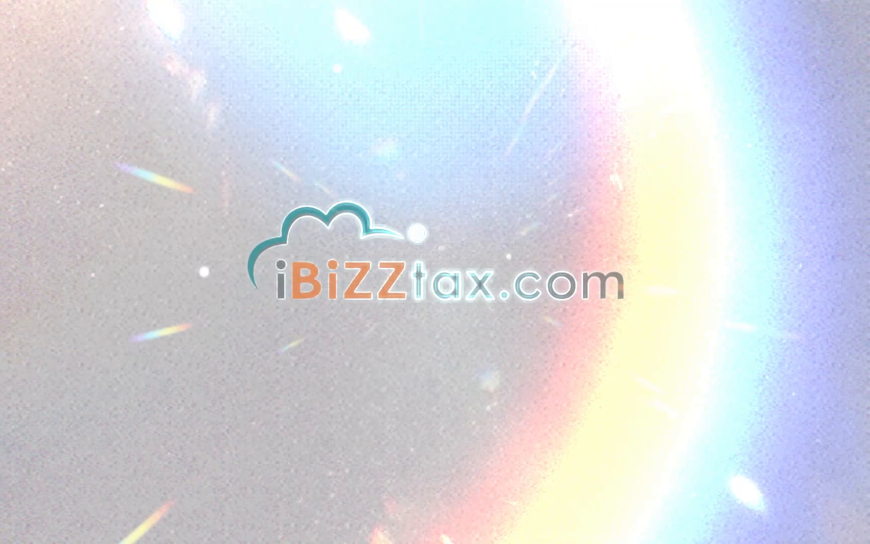